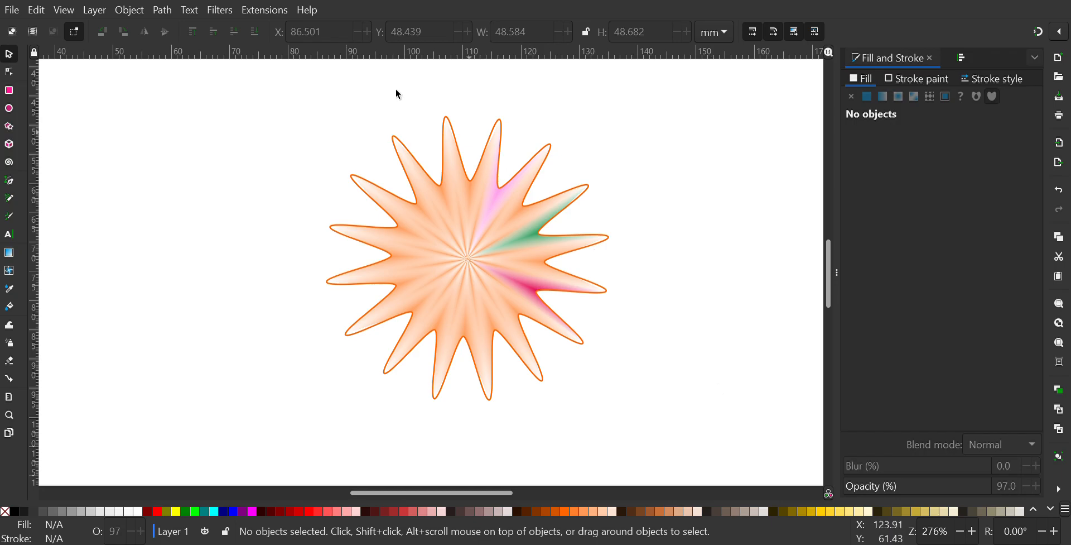
Step: Try the Stripes 1:1, Checkerboard and small Polka dots pattern fills on the star, ending with the crimson swatch fill
{"action": "left_click", "coordinate": [460, 210]}
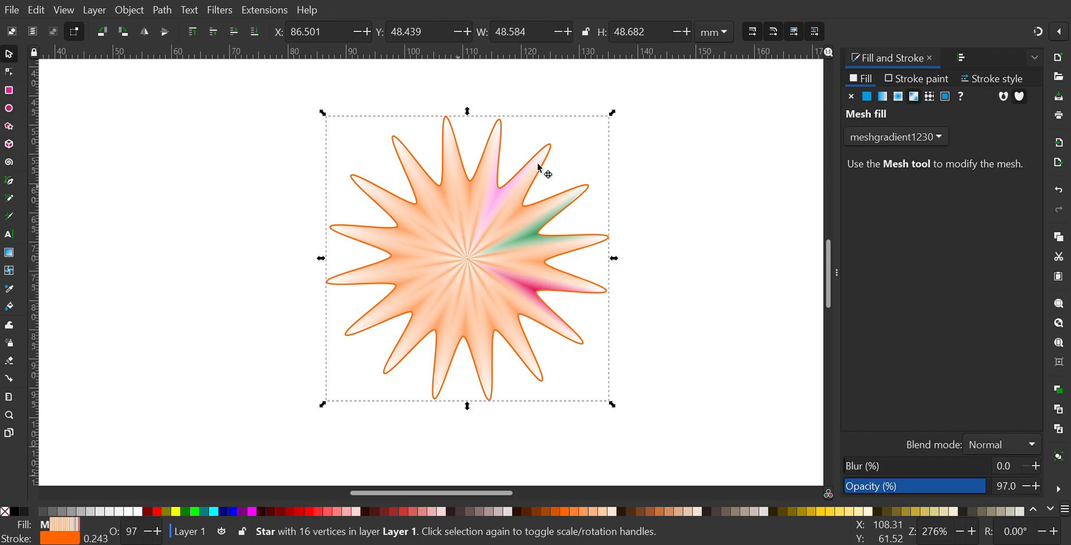
{"action": "left_click", "coordinate": [929, 97]}
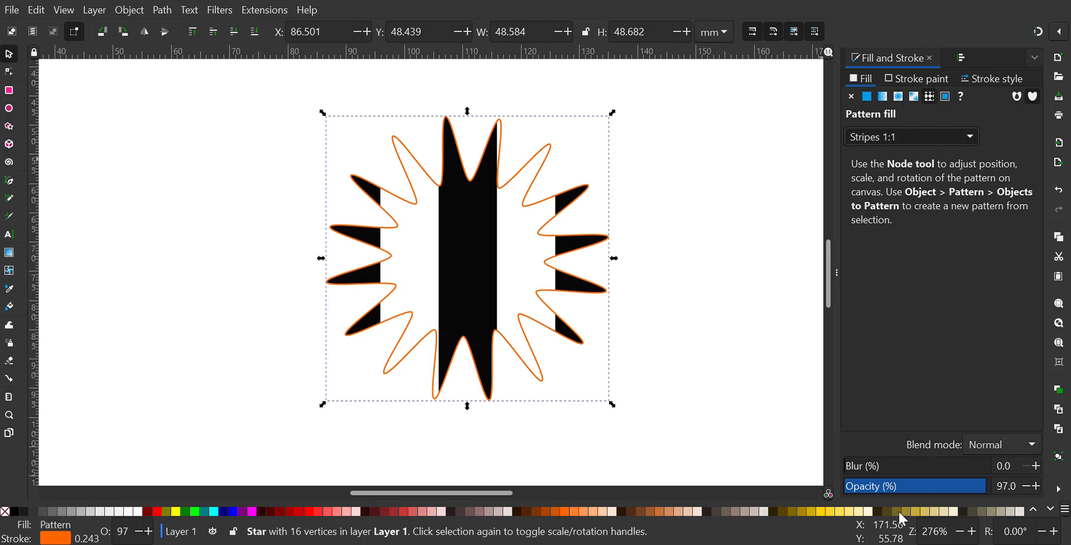
{"action": "left_click", "coordinate": [895, 486]}
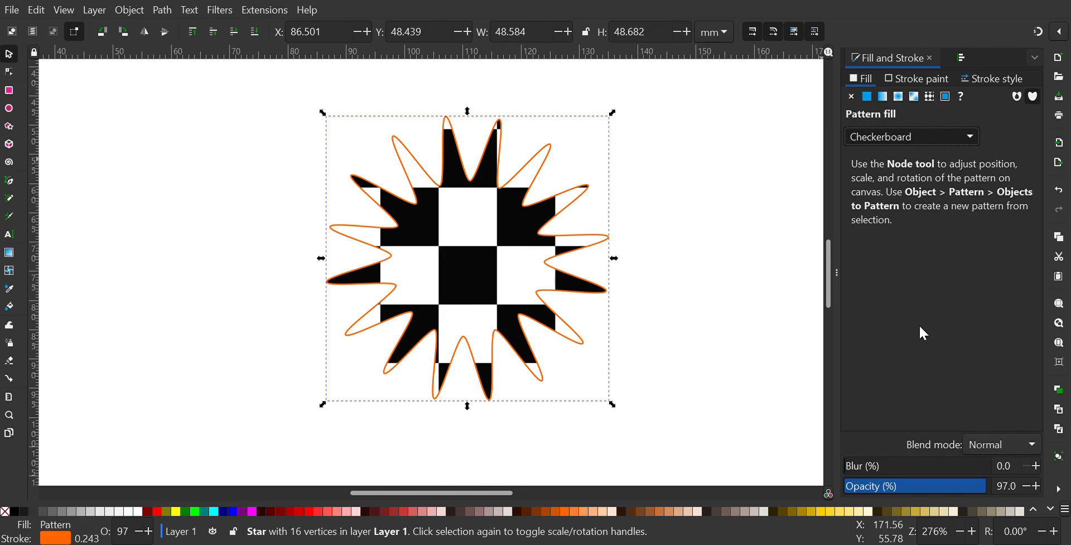
{"action": "left_click", "coordinate": [933, 479]}
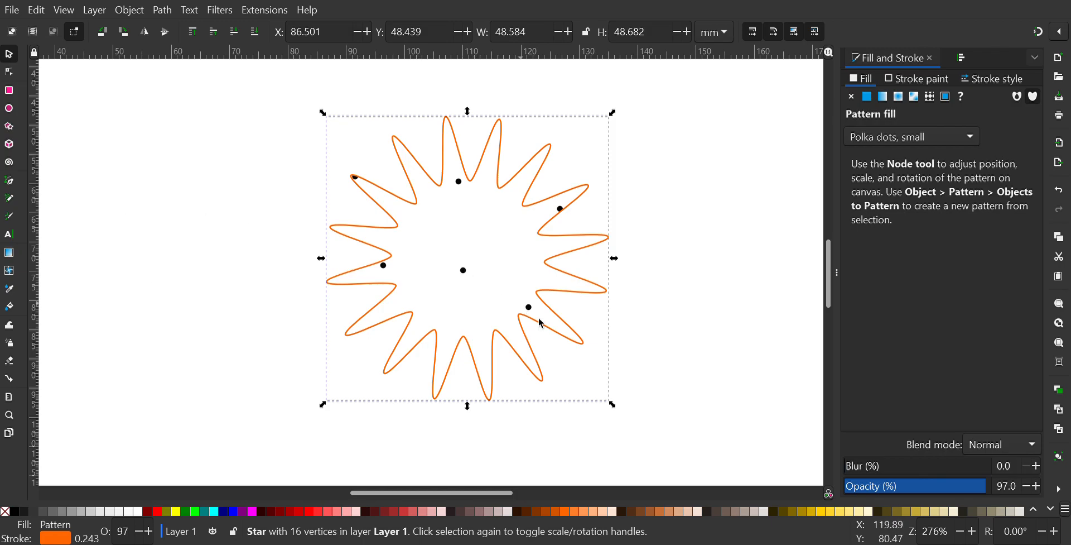
{"action": "left_click", "coordinate": [945, 96]}
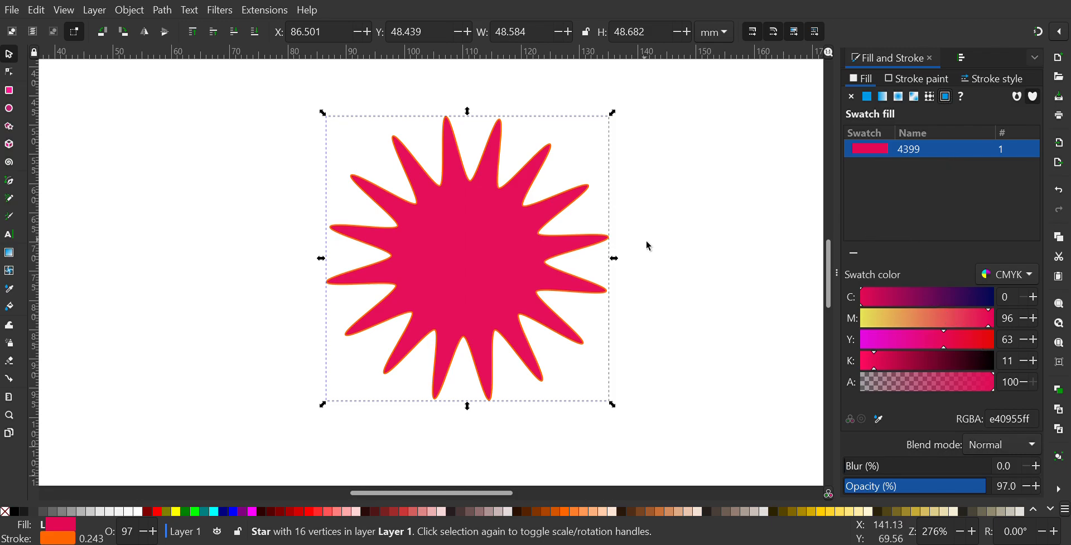
Step: Recolour the star's stroke a flat dark green, with cyan at 97 and yellow at 84
{"action": "left_click", "coordinate": [917, 79]}
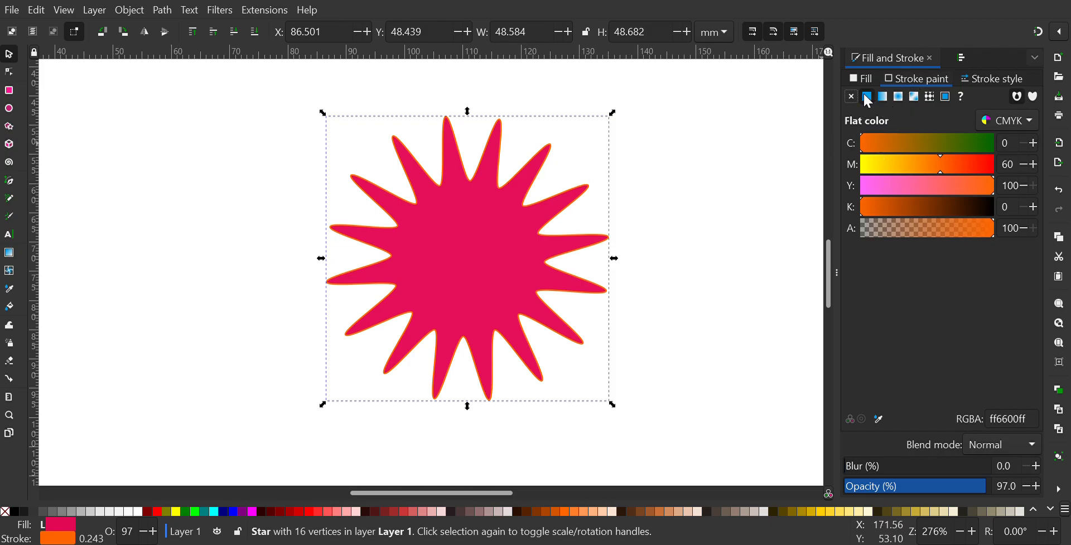
{"action": "left_click_drag", "start_coordinate": [939, 143], "coordinate": [989, 146]}
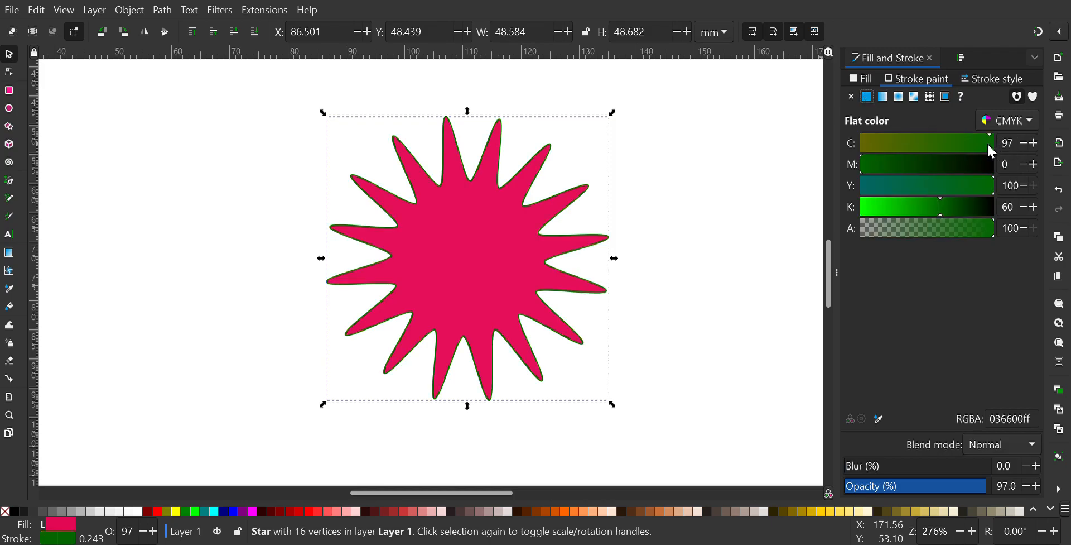
{"action": "left_click", "coordinate": [958, 183]}
{"action": "left_click", "coordinate": [973, 186]}
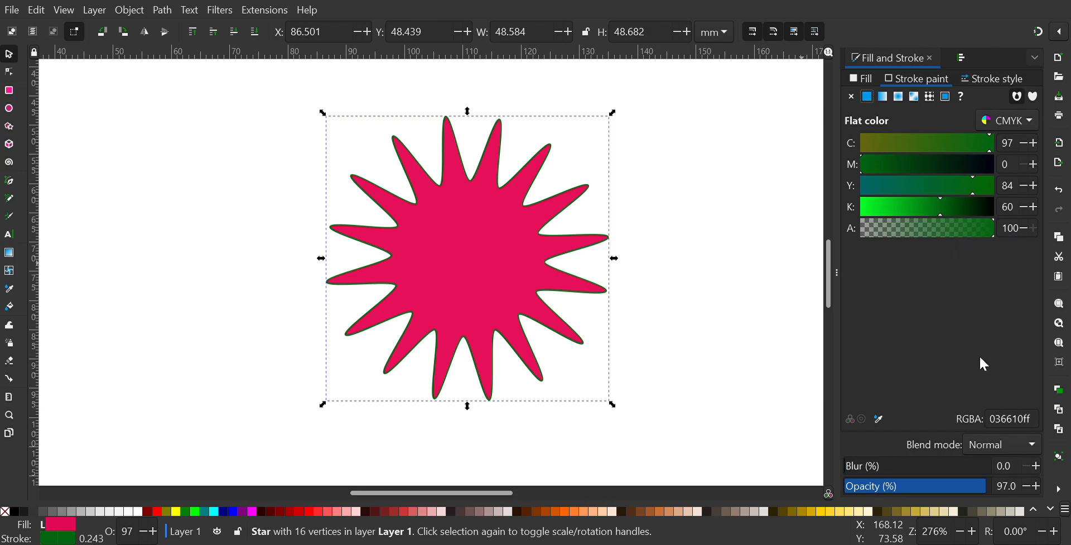
Step: Try an 8% blur on the star and return the blur to 0
{"action": "double_click", "coordinate": [999, 465]}
{"action": "type", "text": "8"}
{"action": "key", "text": "Return"}
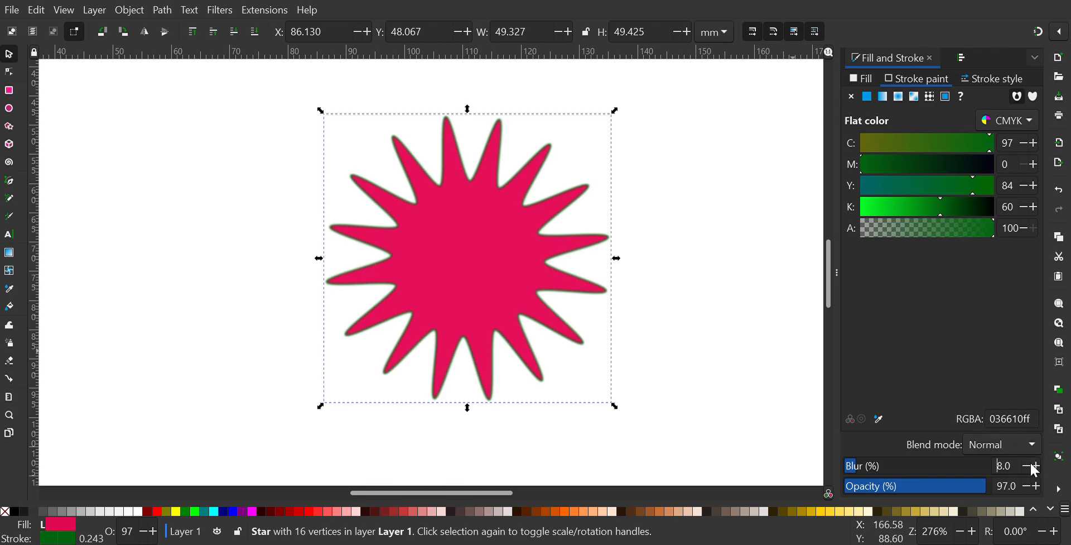
{"action": "left_click_drag", "start_coordinate": [1027, 466], "coordinate": [1027, 466]}
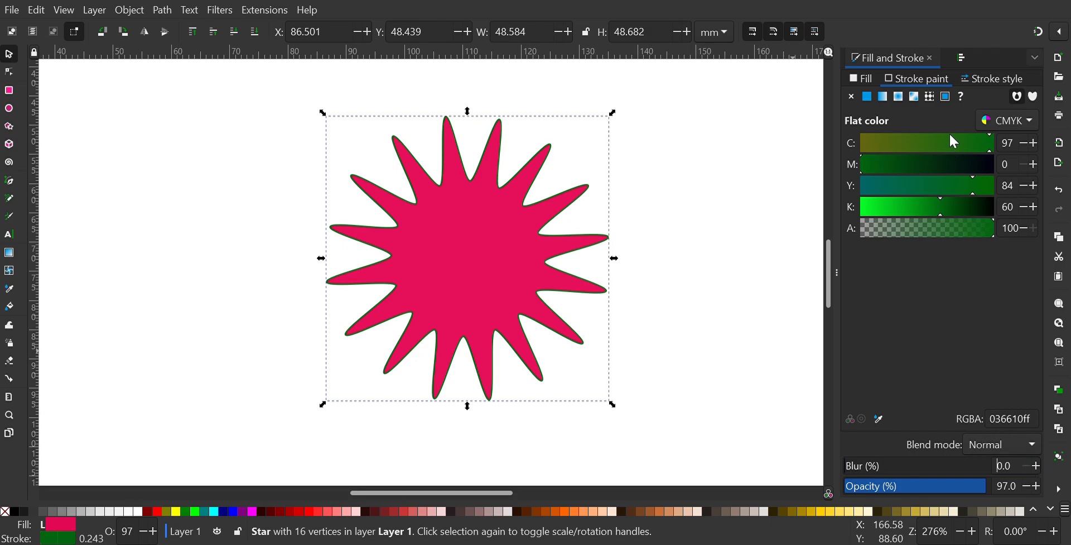
Step: Try stroke widths of 2 mm and 1 mm on the star, ending with a width of 0.5 mm
{"action": "left_click", "coordinate": [1003, 87]}
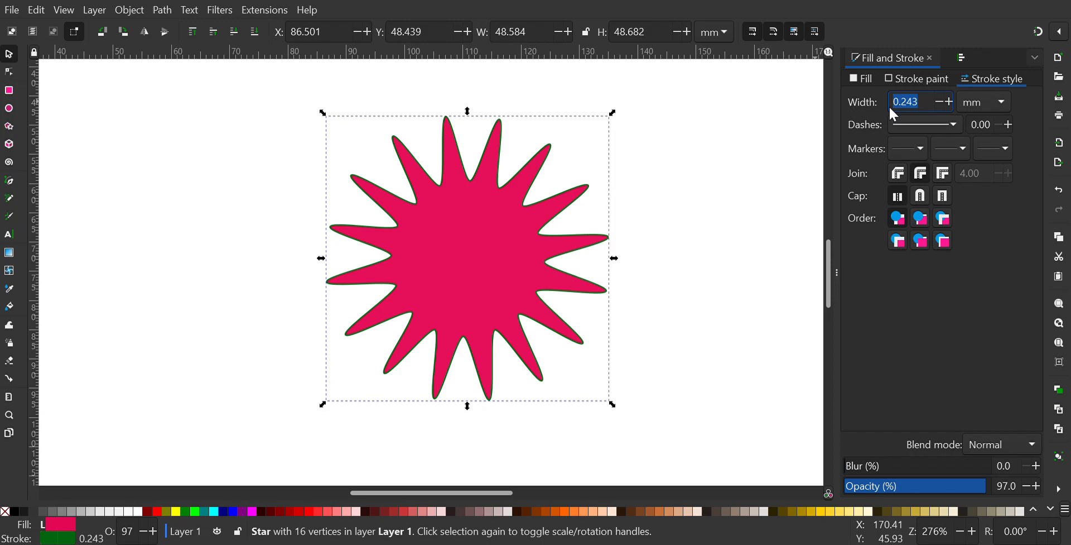
{"action": "key", "text": "Return"}
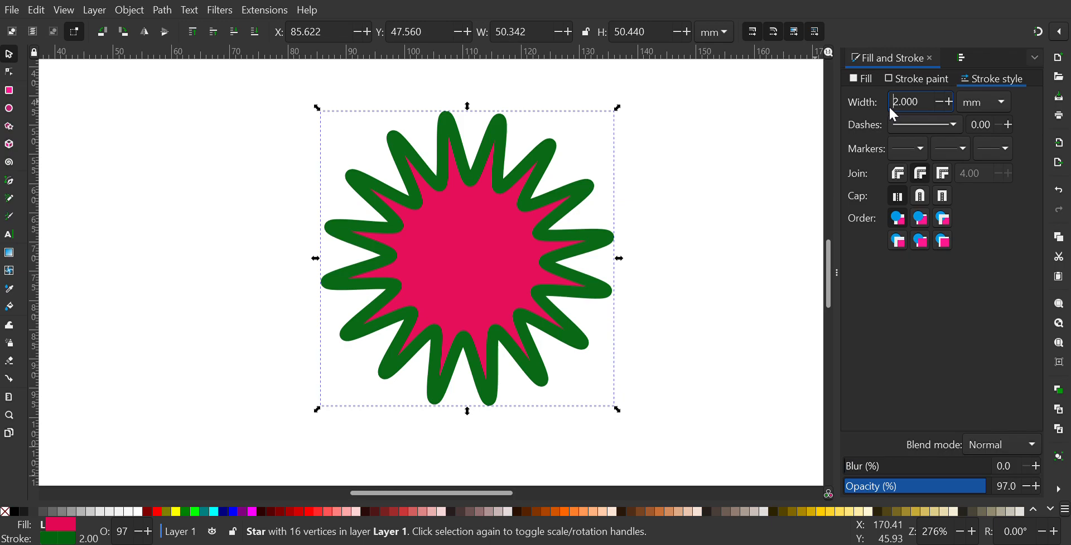
{"action": "left_click_drag", "start_coordinate": [925, 99], "coordinate": [890, 107]}
{"action": "key", "text": "Return"}
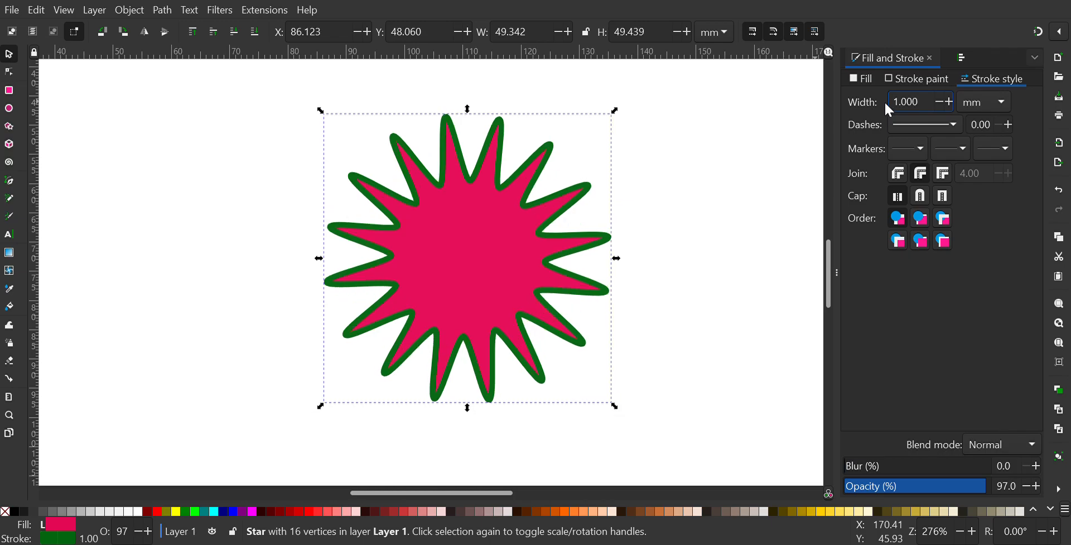
{"action": "left_click", "coordinate": [937, 102]}
{"action": "left_click", "coordinate": [936, 102]}
{"action": "left_click", "coordinate": [936, 102]}
{"action": "left_click", "coordinate": [936, 102]}
{"action": "left_click", "coordinate": [937, 102]}
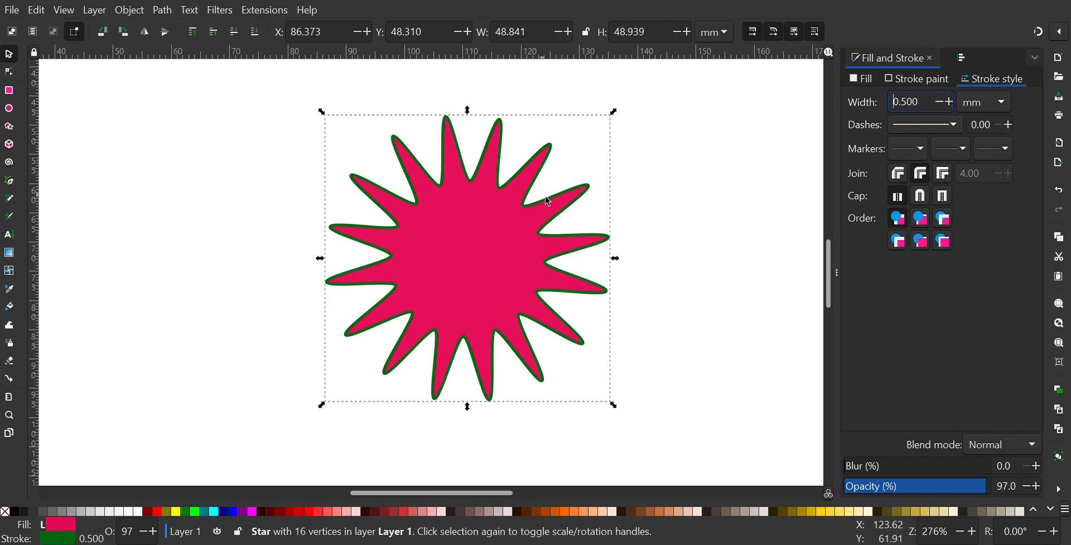
Step: Try dash patterns 1 1 and 8 1 on the star's outline, ending with the dash-dot pattern 4 2 1 2
{"action": "left_click", "coordinate": [946, 151]}
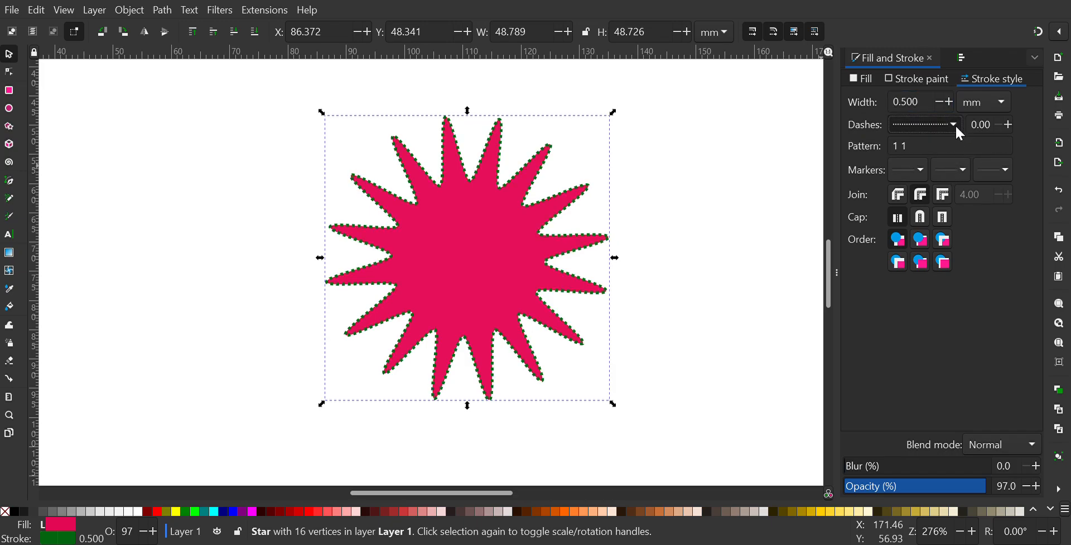
{"action": "left_click", "coordinate": [935, 251]}
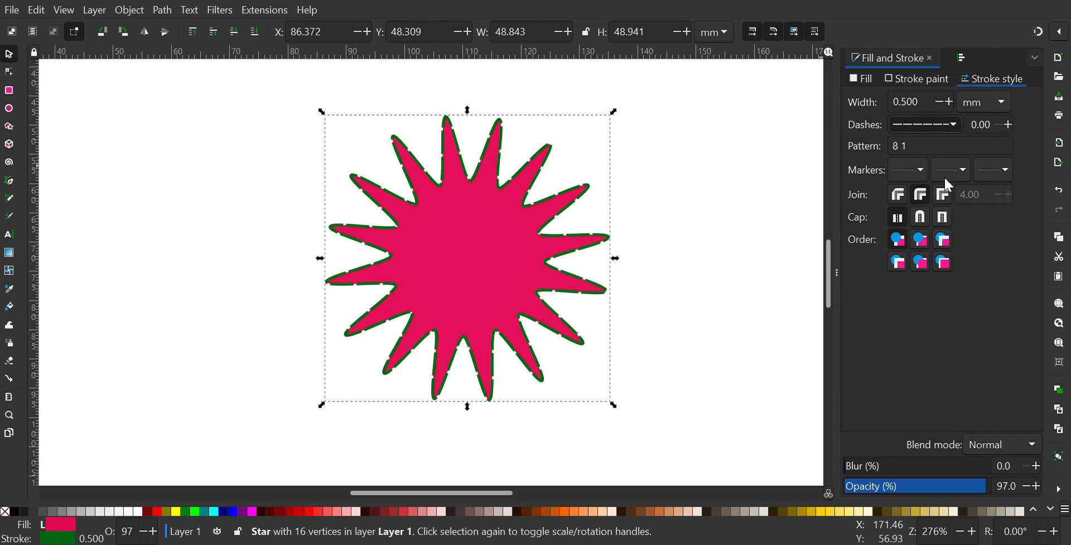
{"action": "left_click", "coordinate": [968, 352]}
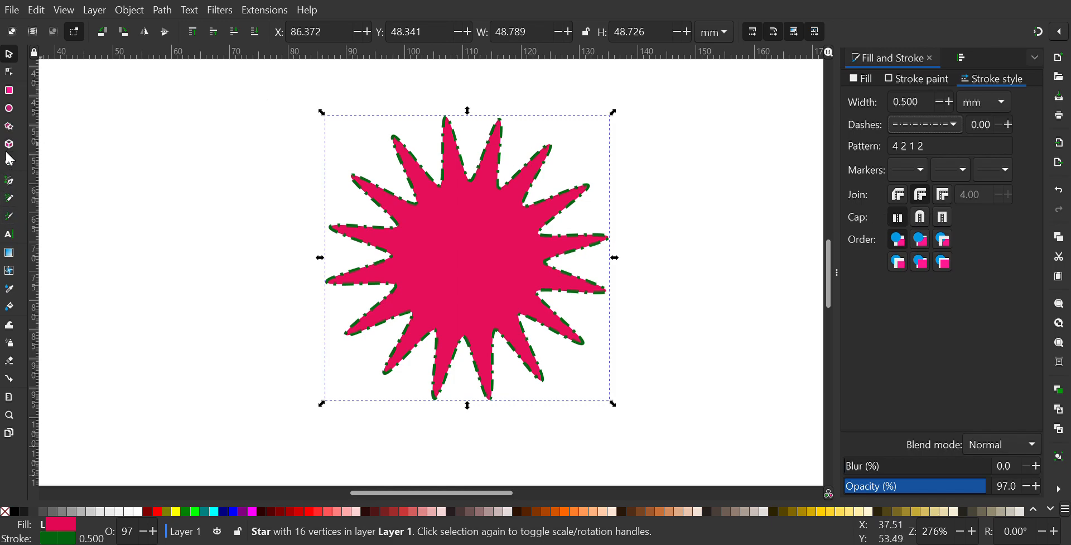
Step: Draw a nearly vertical straight line about 31 mm long on the empty page to the left of the star
{"action": "left_click", "coordinate": [9, 181]}
{"action": "left_click", "coordinate": [130, 133]}
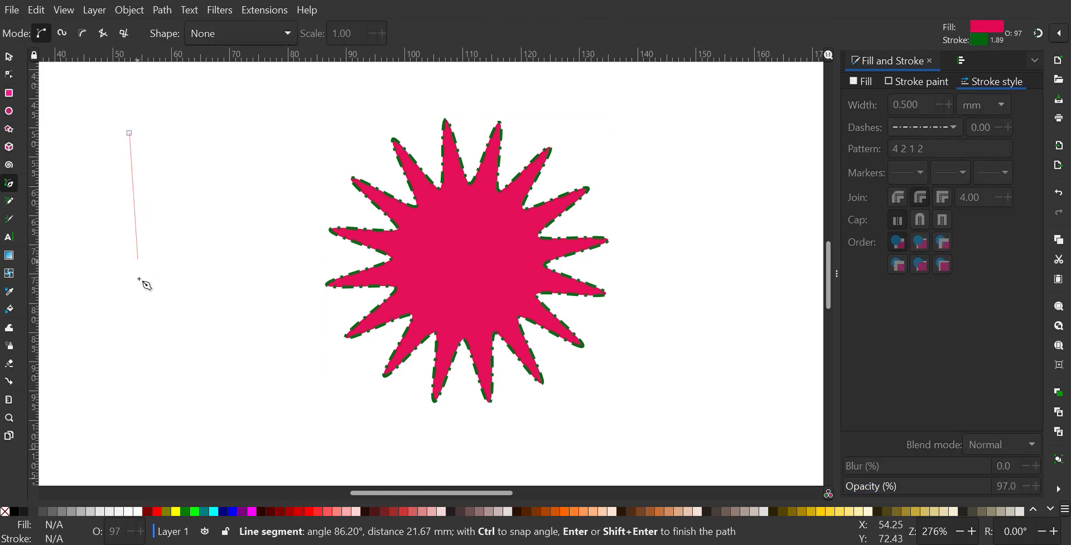
{"action": "left_click", "coordinate": [128, 316]}
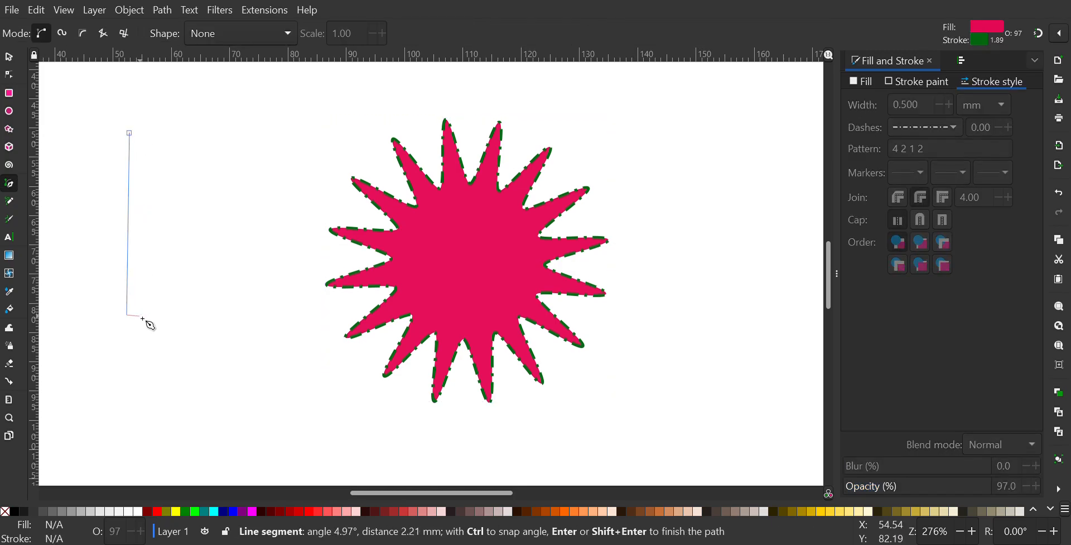
{"action": "key", "text": "Return"}
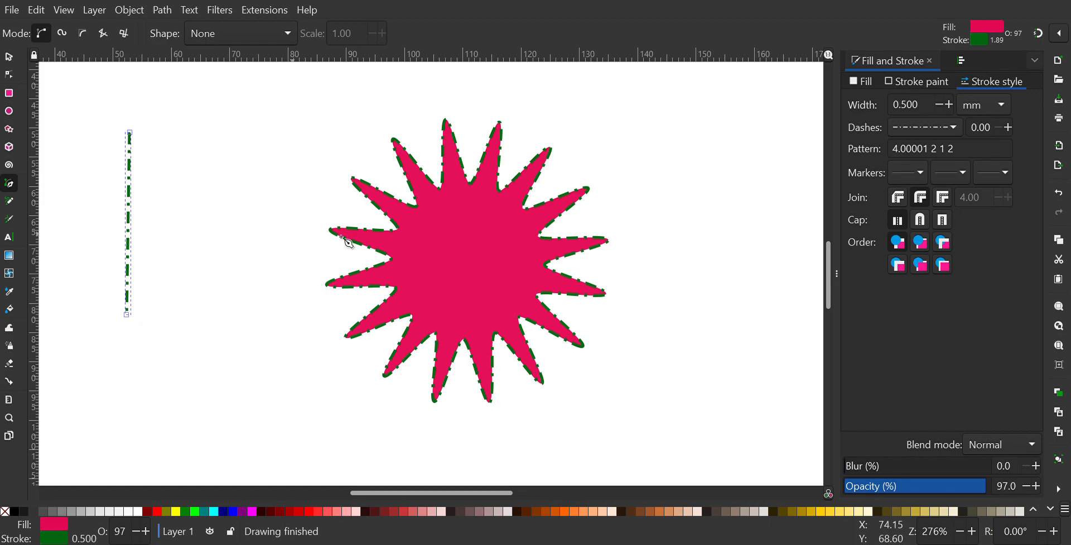
Step: Make the new line's stroke solid and thicken it to 2.1 mm
{"action": "left_click", "coordinate": [943, 144]}
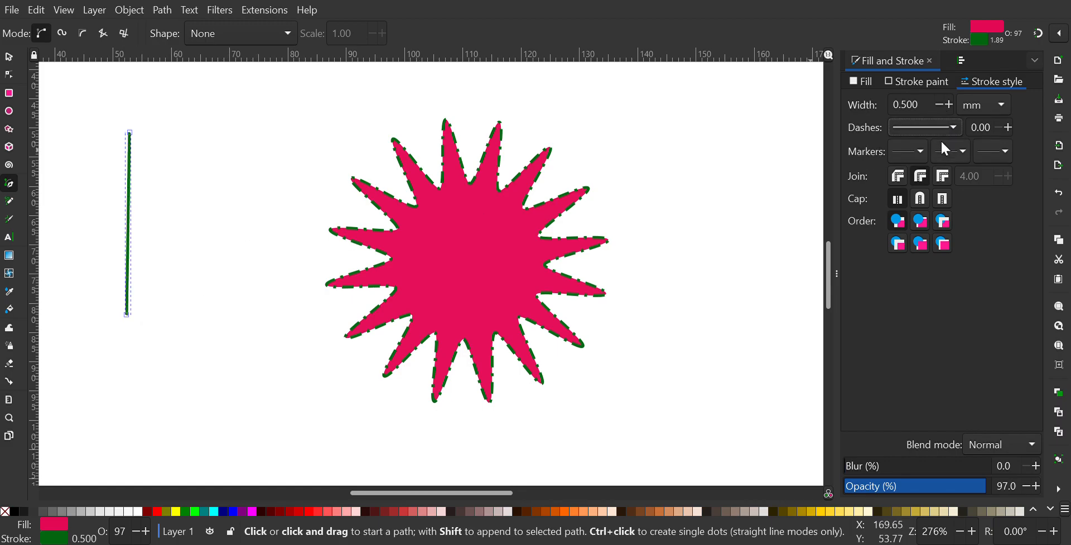
{"action": "left_click", "coordinate": [950, 106]}
{"action": "left_click", "coordinate": [950, 105]}
{"action": "left_click", "coordinate": [949, 105]}
{"action": "left_click", "coordinate": [950, 105]}
{"action": "left_click", "coordinate": [950, 105]}
{"action": "left_click", "coordinate": [949, 106]}
{"action": "left_click", "coordinate": [949, 106]}
{"action": "left_click", "coordinate": [950, 105]}
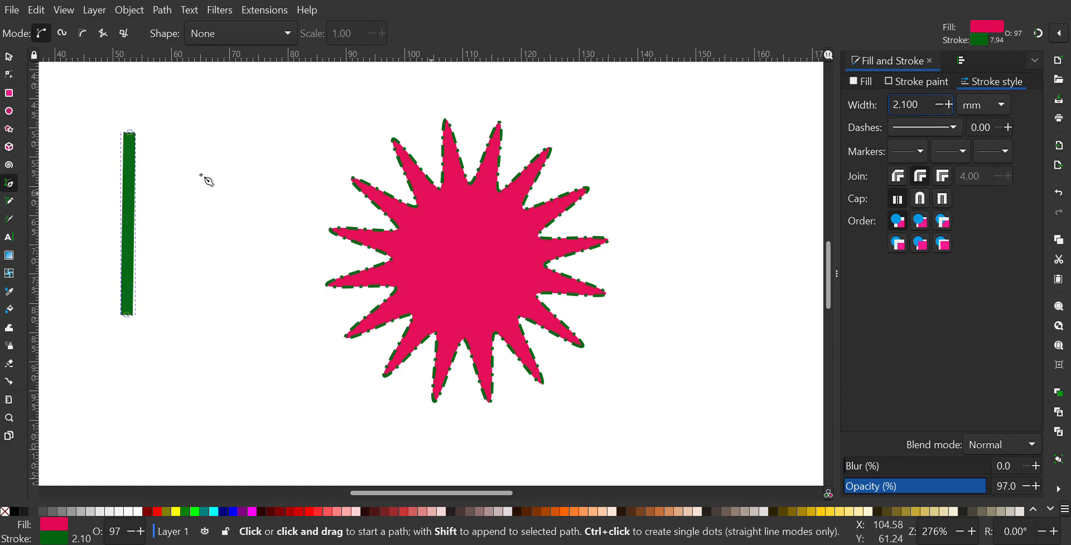
Step: Give the line round caps and bring it into closer view as the selected object
{"action": "left_click", "coordinate": [925, 202]}
{"action": "key", "text": "plus"}
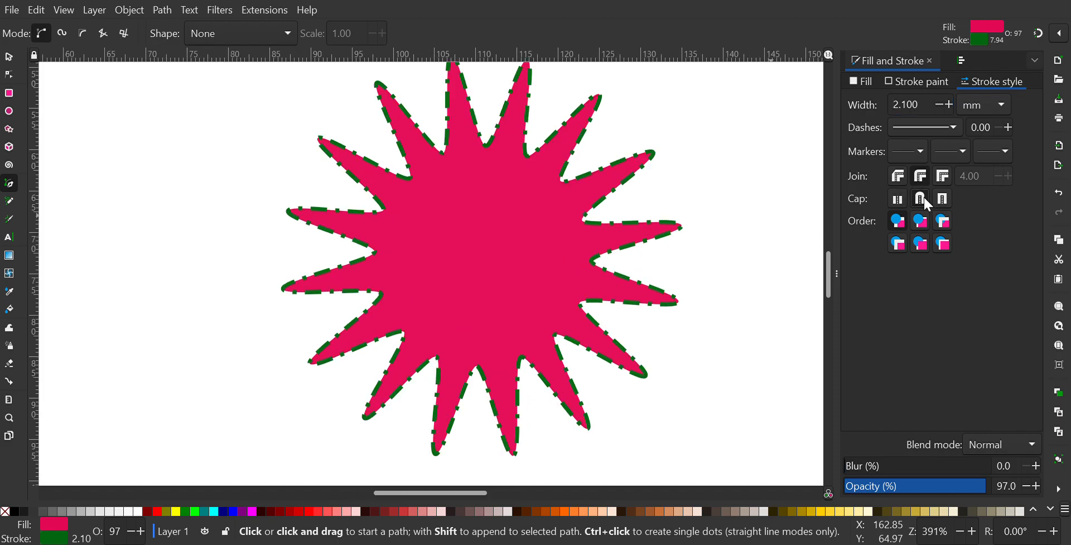
{"action": "left_click_drag", "start_coordinate": [384, 492], "coordinate": [339, 494]}
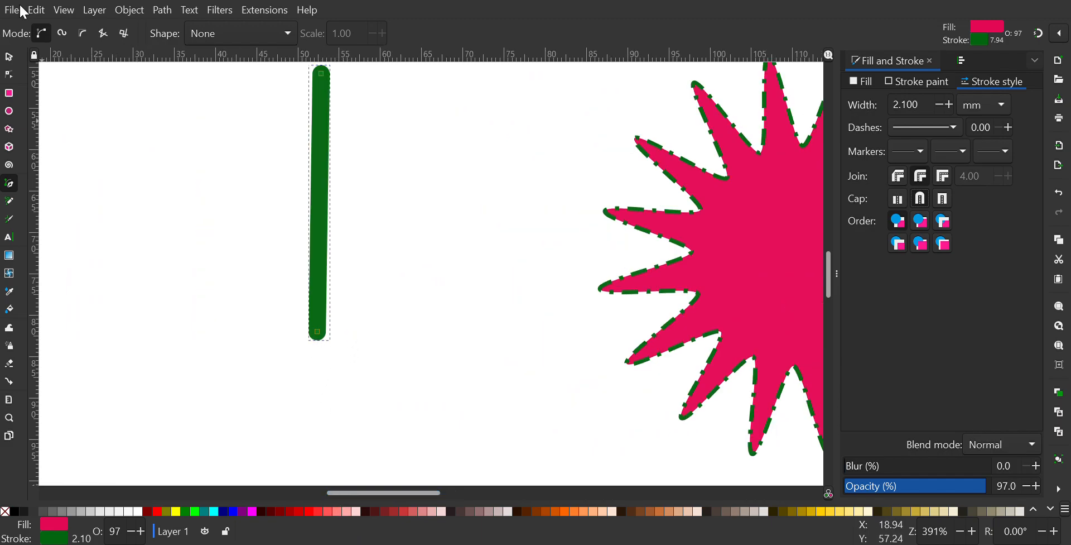
{"action": "left_click", "coordinate": [16, 64]}
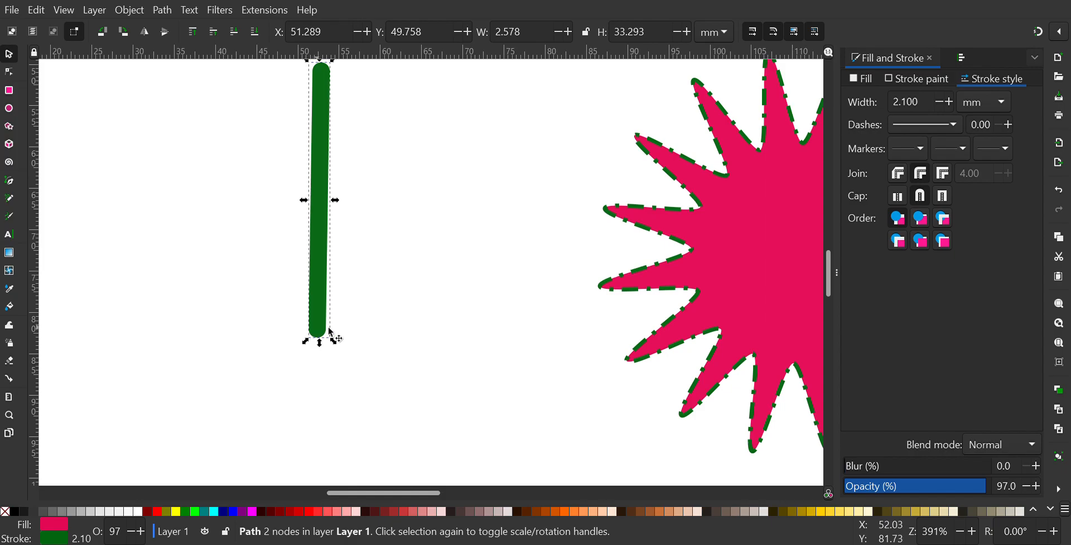
Step: Change the line's paint order to the third option, and reselect the line
{"action": "left_click", "coordinate": [944, 220]}
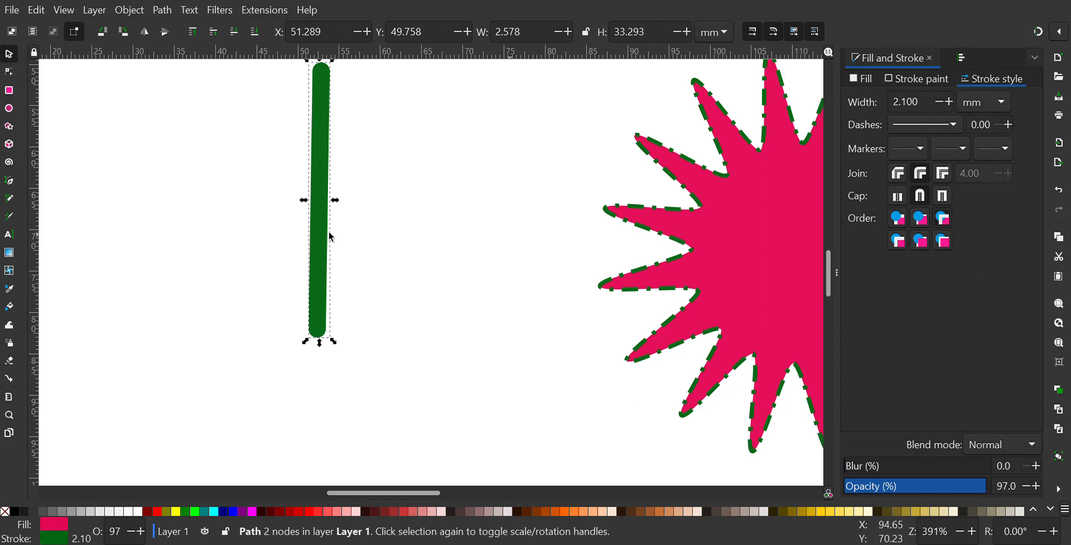
{"action": "left_click", "coordinate": [351, 145]}
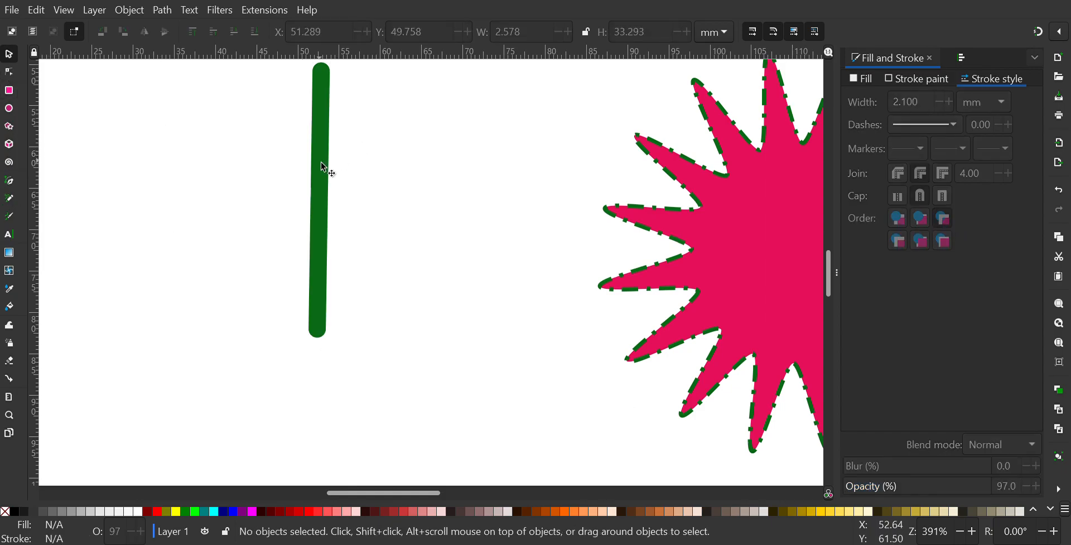
{"action": "left_click", "coordinate": [322, 163]}
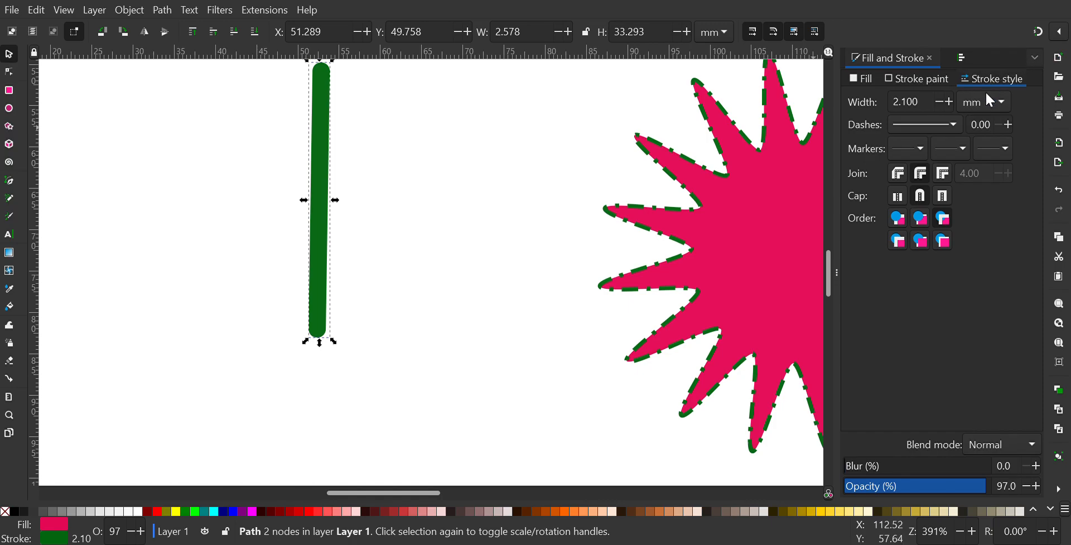
Step: Compare butt and square caps on the line and return it to round caps
{"action": "left_click", "coordinate": [899, 196]}
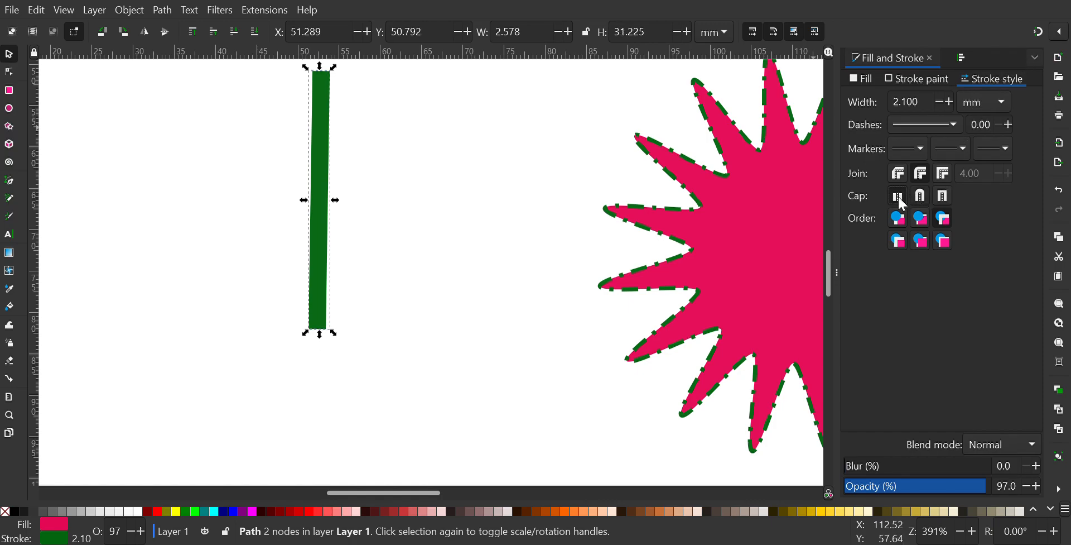
{"action": "left_click", "coordinate": [944, 196]}
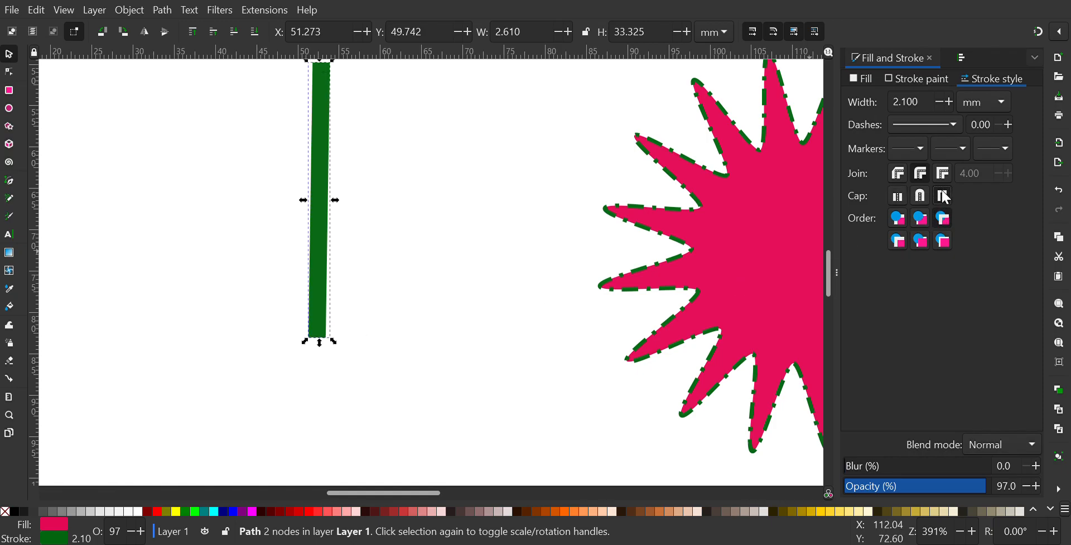
{"action": "left_click", "coordinate": [901, 197]}
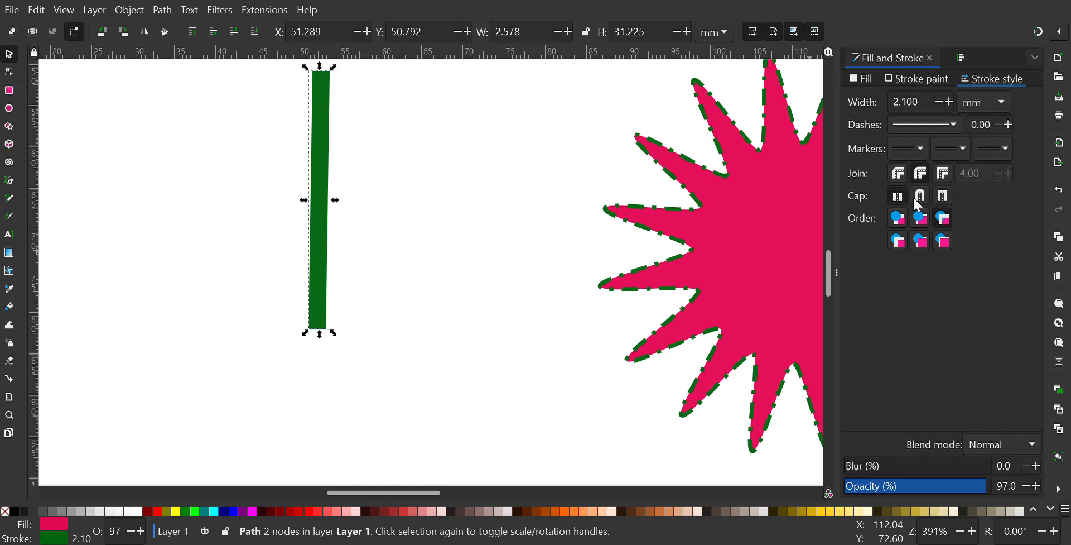
{"action": "left_click", "coordinate": [921, 200]}
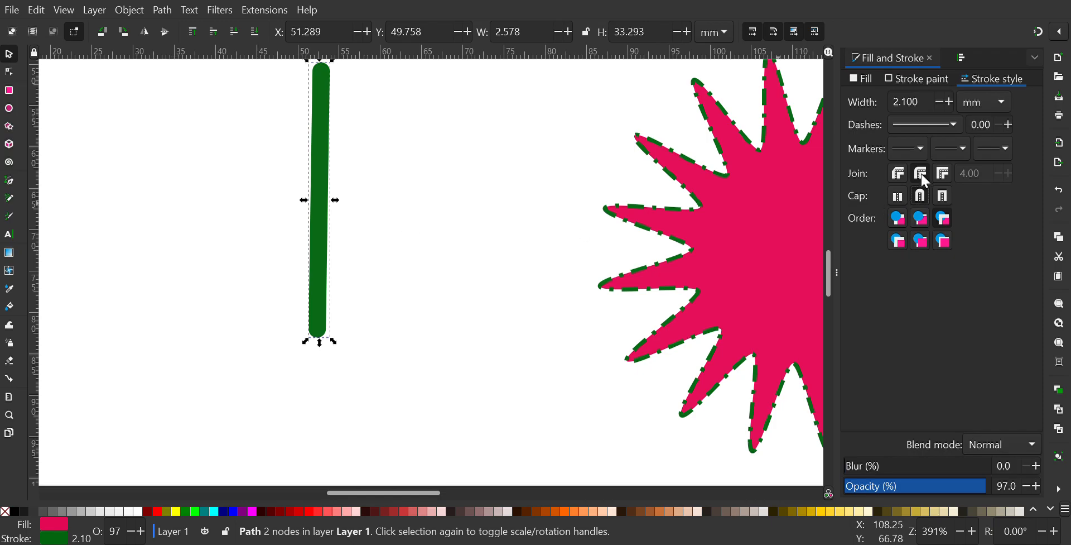
Step: Move the line about 6 mm down and draw a rectangle about 17.5 × 18.5 mm to its left
{"action": "left_click_drag", "start_coordinate": [325, 157], "coordinate": [335, 215]}
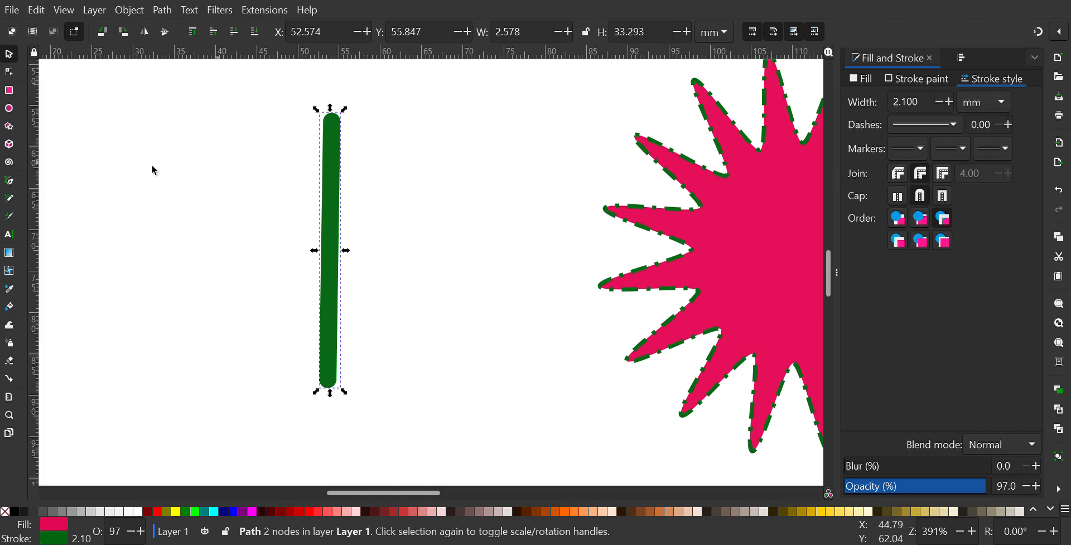
{"action": "left_click", "coordinate": [9, 93]}
{"action": "mouse_move", "coordinate": [74, 126]}
{"action": "left_mouse_down"}
{"action": "mouse_move", "coordinate": [109, 142]}
{"action": "mouse_move", "coordinate": [238, 287]}
{"action": "left_mouse_up"}
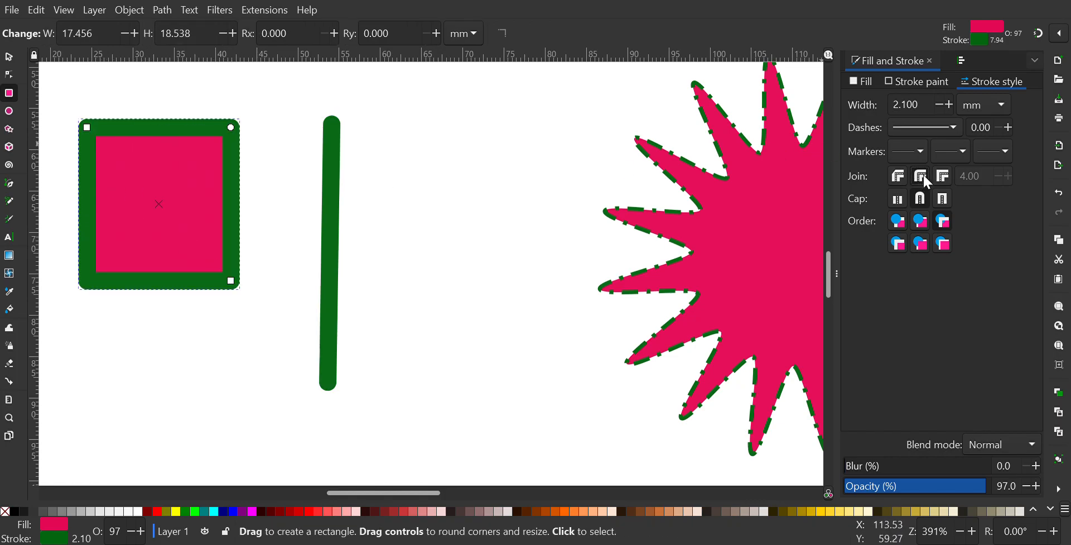
Step: Try a miter join on the rectangle's stroke corners, ending with a bevel join
{"action": "left_click", "coordinate": [942, 179]}
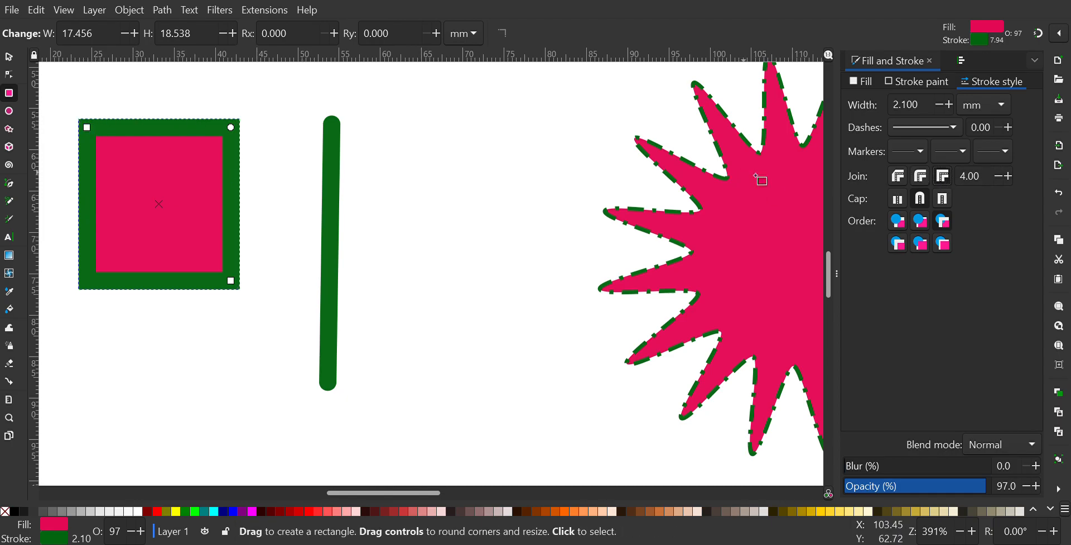
{"action": "left_click", "coordinate": [896, 181]}
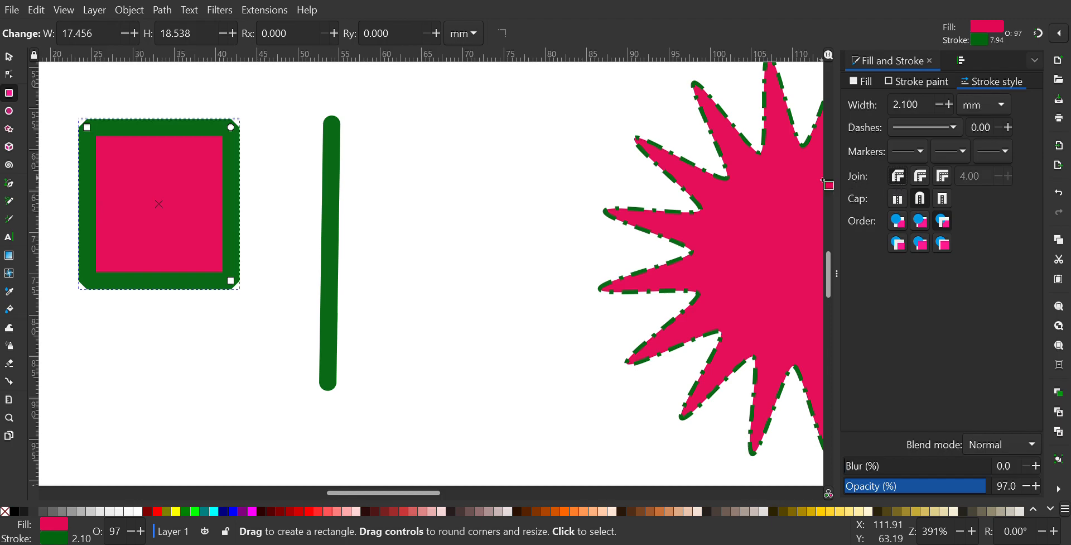
Step: Apply a linear gradient to the rectangle's green stroke
{"action": "left_click", "coordinate": [8, 56]}
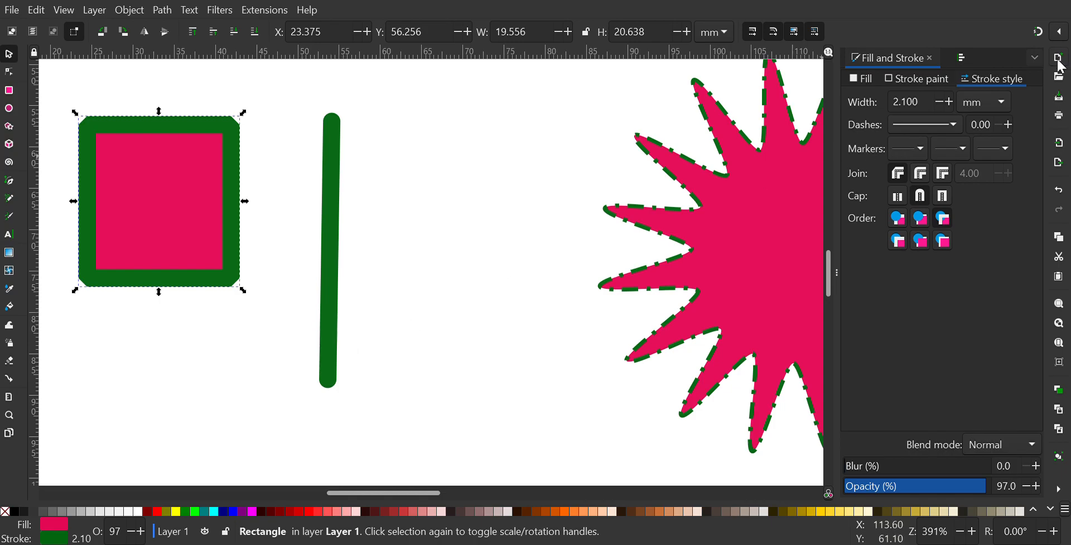
{"action": "left_click", "coordinate": [913, 82]}
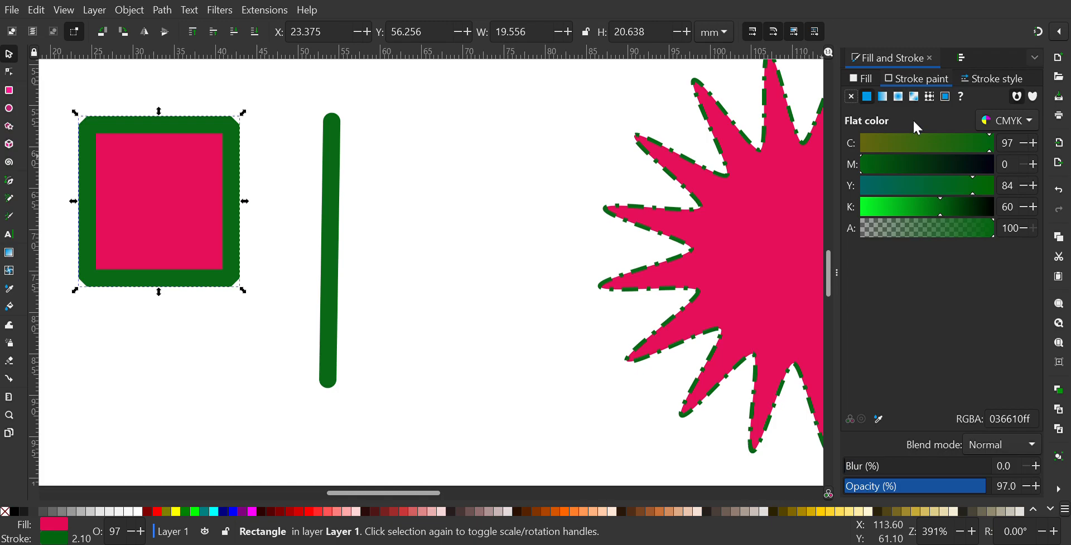
{"action": "left_click", "coordinate": [883, 100]}
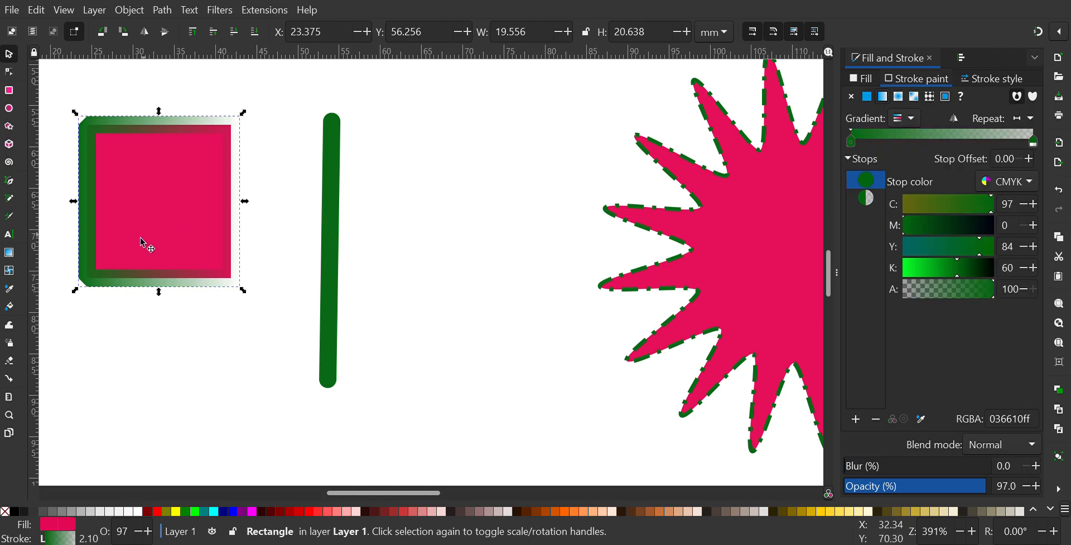